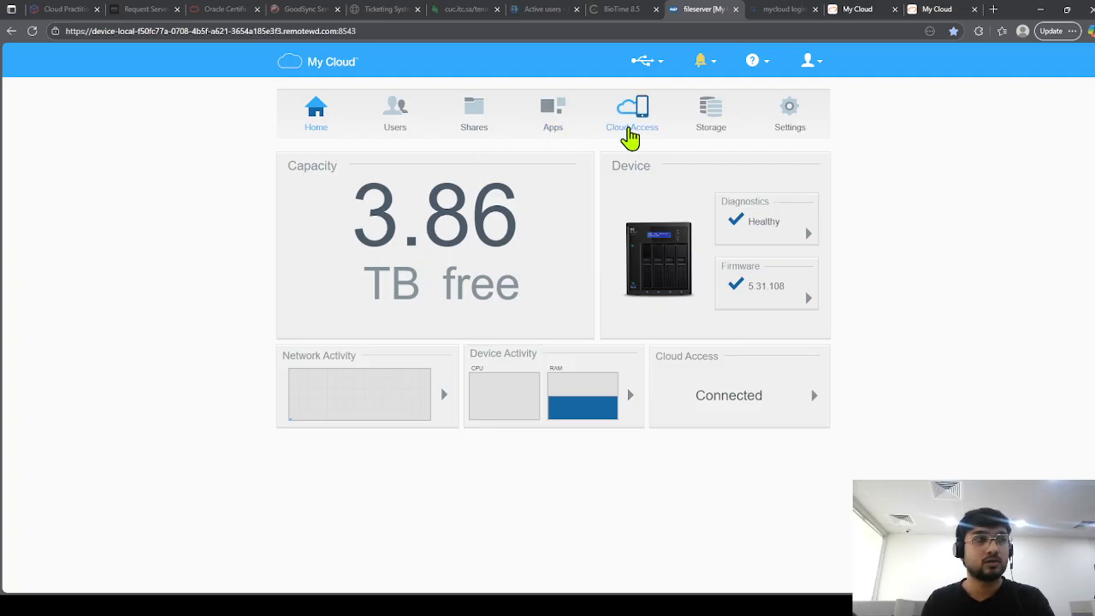
Show the admin account's Cloud Access settings: Cloud Service on and status Connected.
left_click(633, 110)
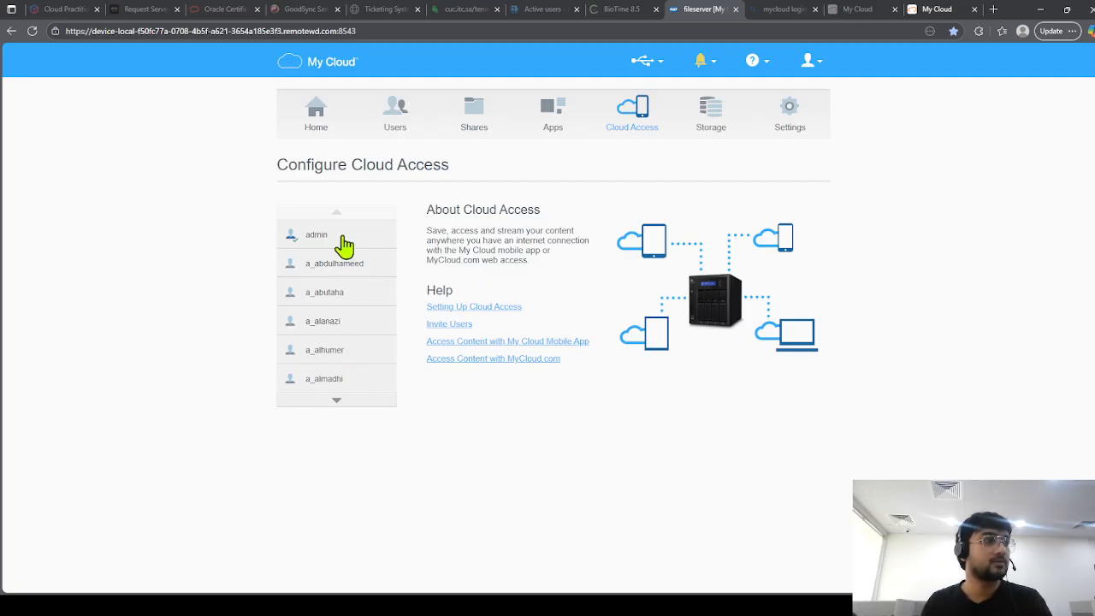
left_click(344, 242)
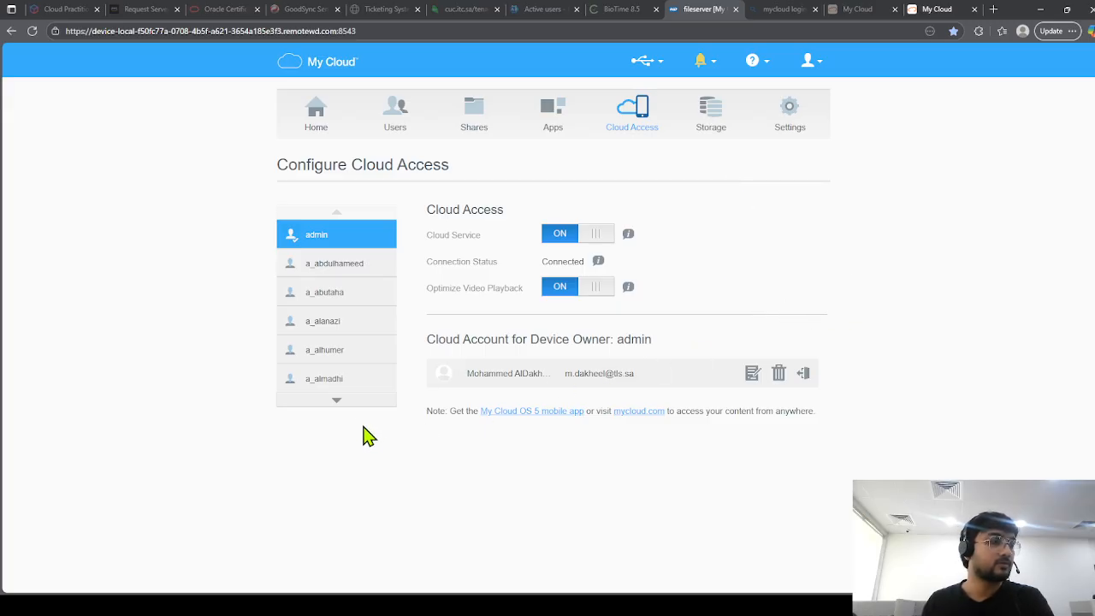
Page down to user test, show its cloud account panel, and close the invitation unsent.
left_click(347, 405)
left_click(348, 405)
left_click(347, 405)
left_click(347, 405)
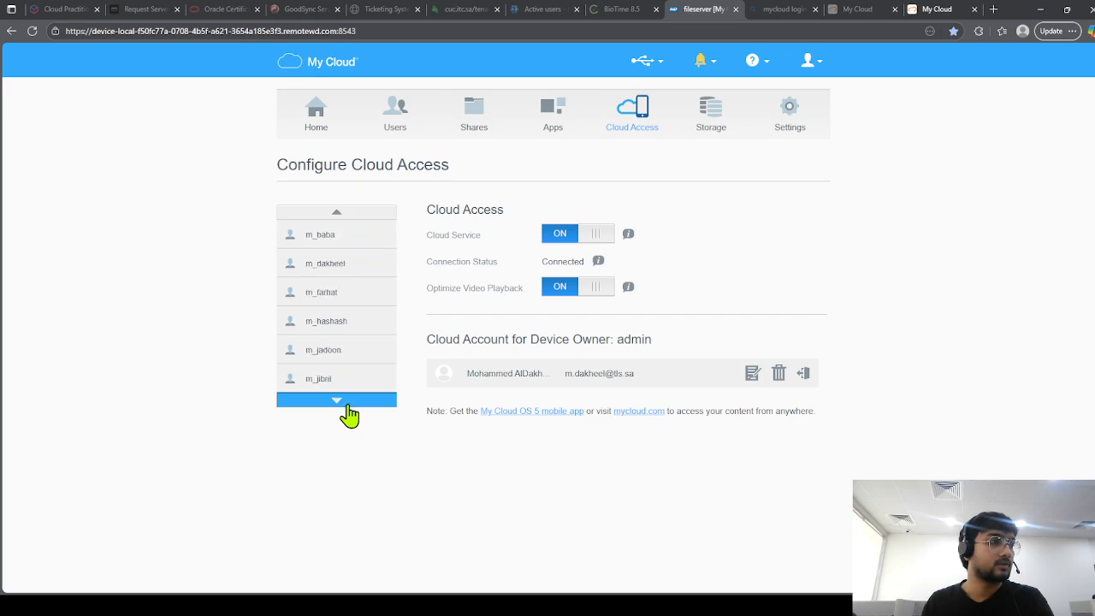
left_click(348, 405)
left_click(347, 405)
left_click(347, 406)
left_click(348, 405)
left_click(347, 405)
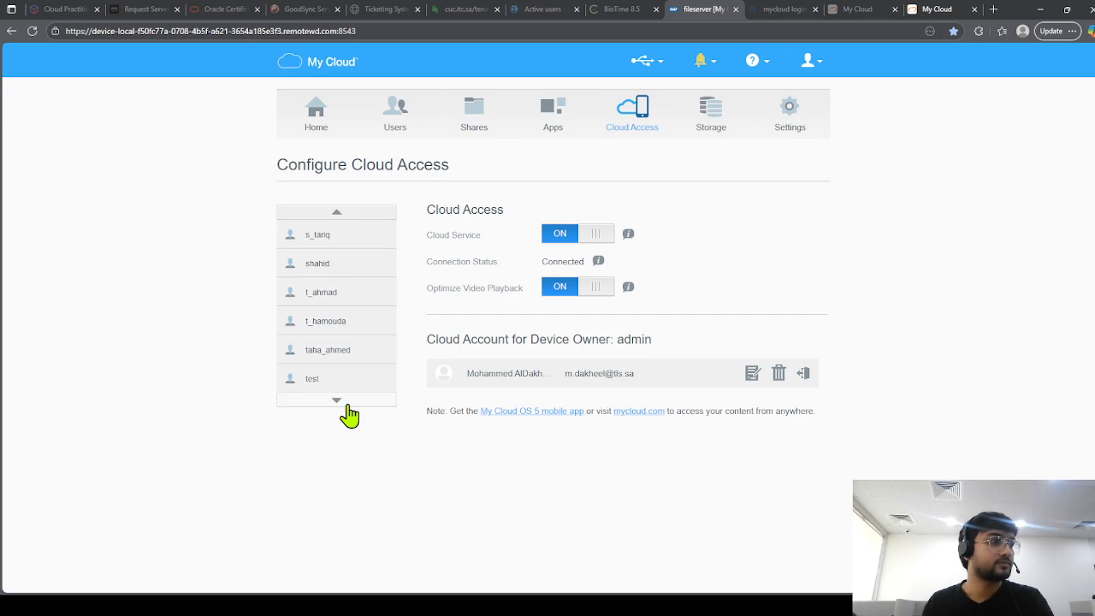
left_click(347, 405)
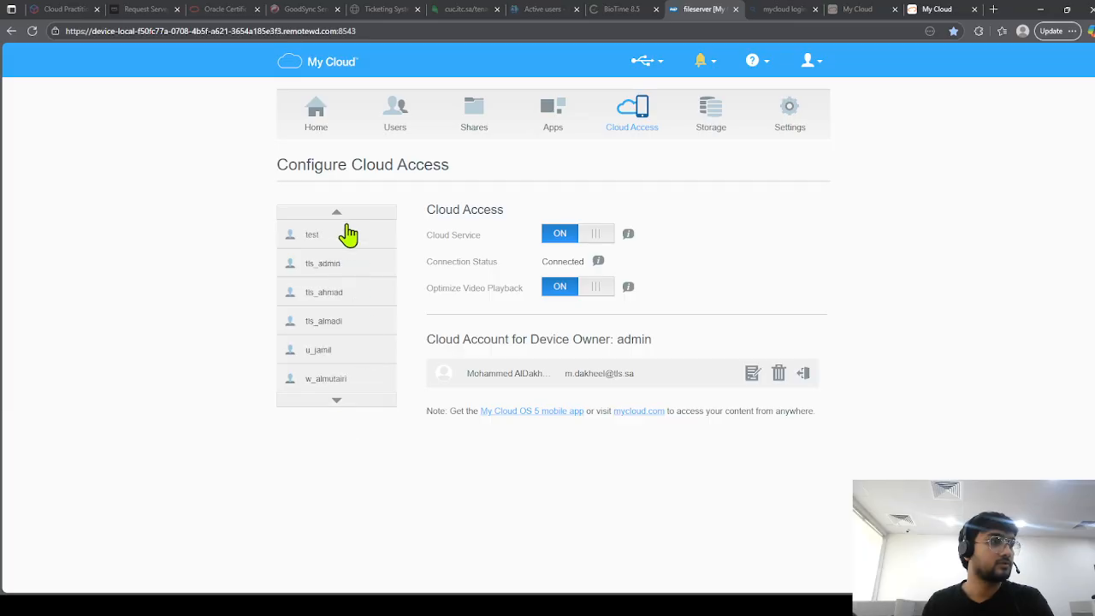
left_click(374, 245)
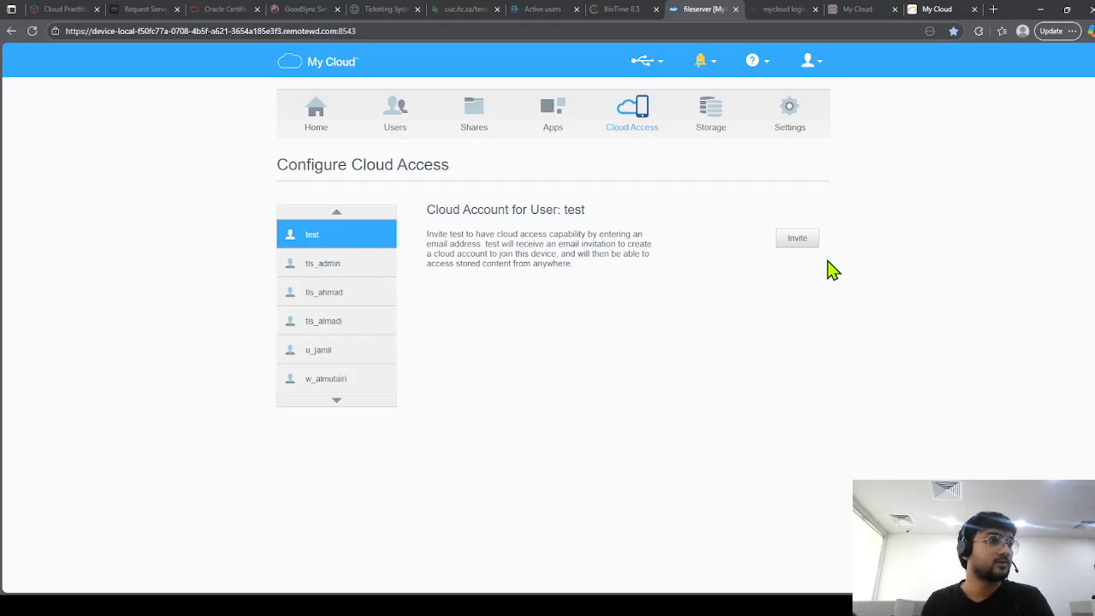
left_click(793, 242)
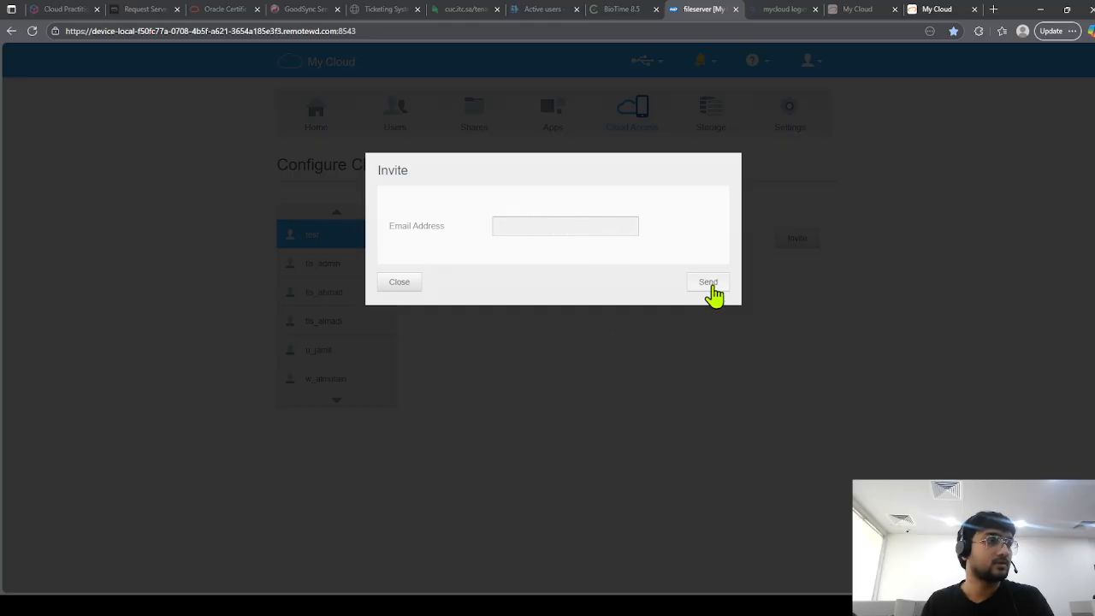
left_click(399, 283)
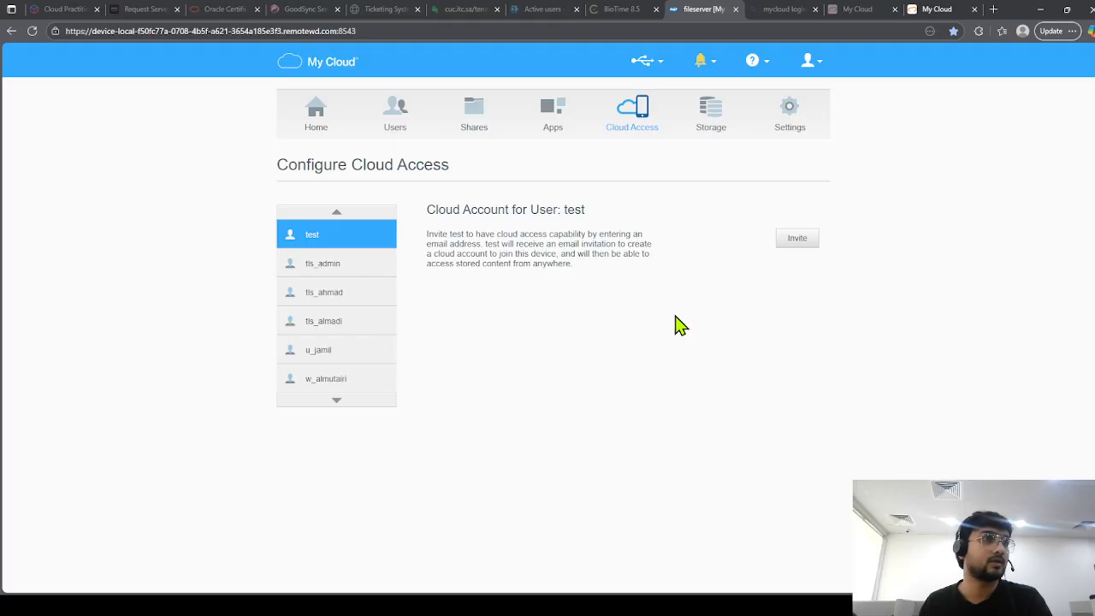
Go back to the Bing 'mycloud login' results and open the My Cloud NAS sign-in page.
left_click(858, 10)
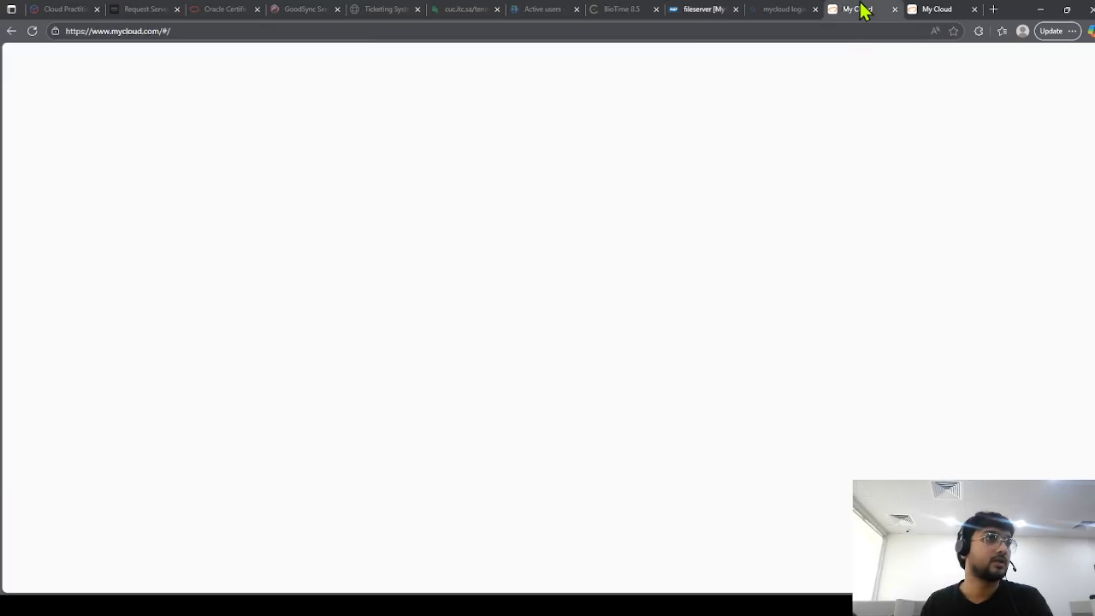
scroll(635, 179, "up", 1)
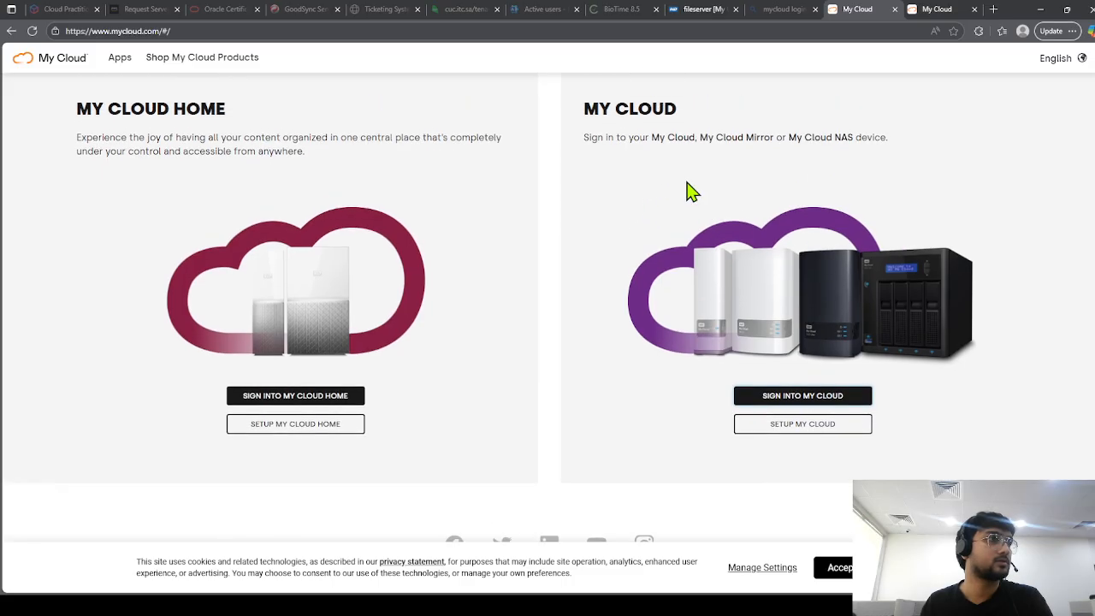
left_click(11, 31)
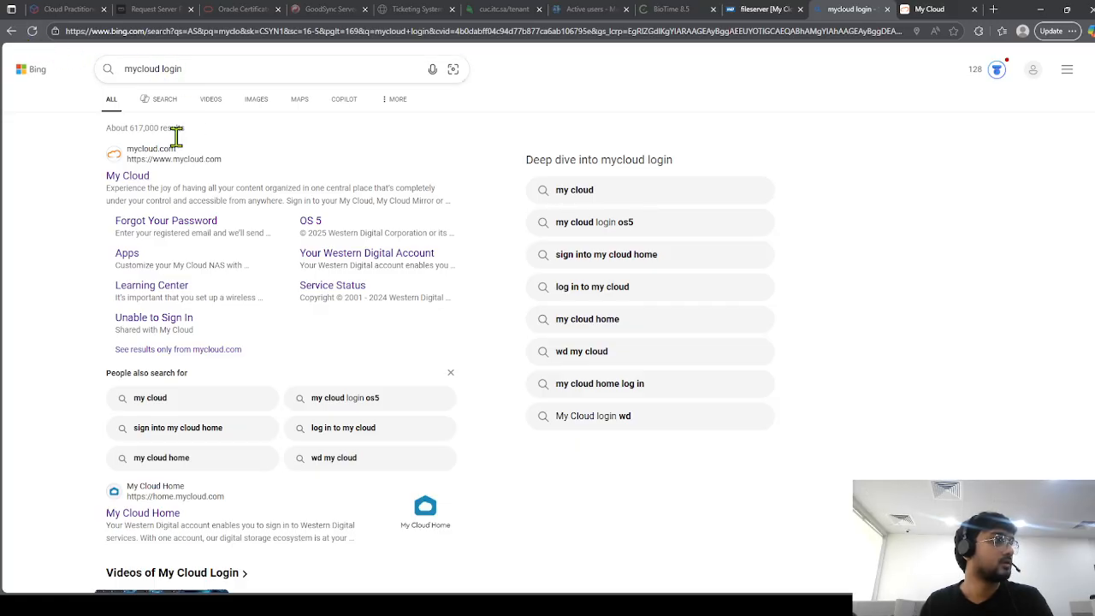
left_click(131, 179)
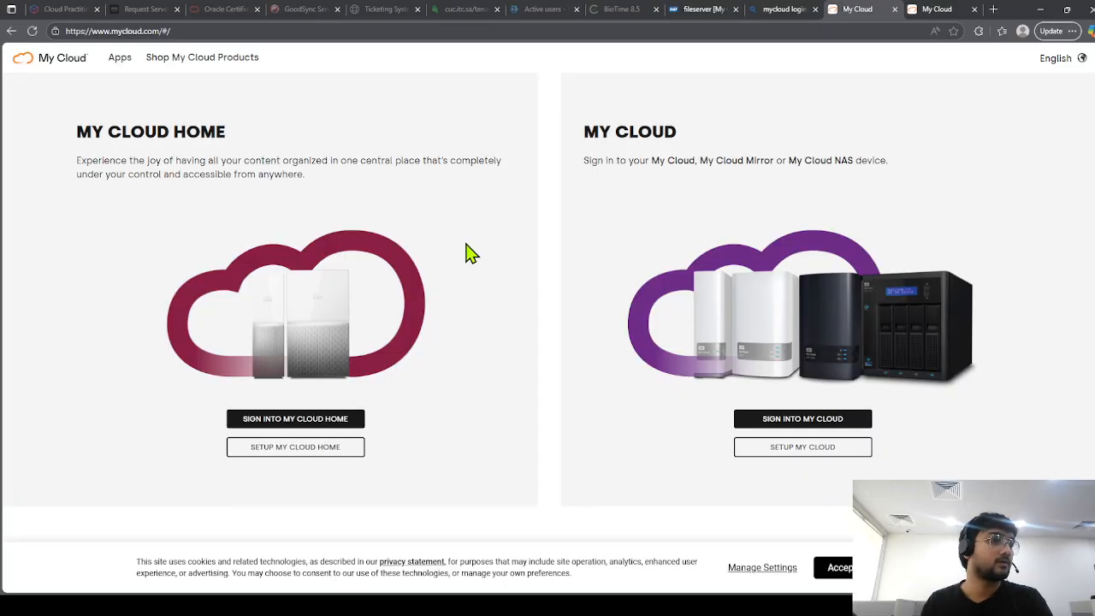
left_click(830, 424)
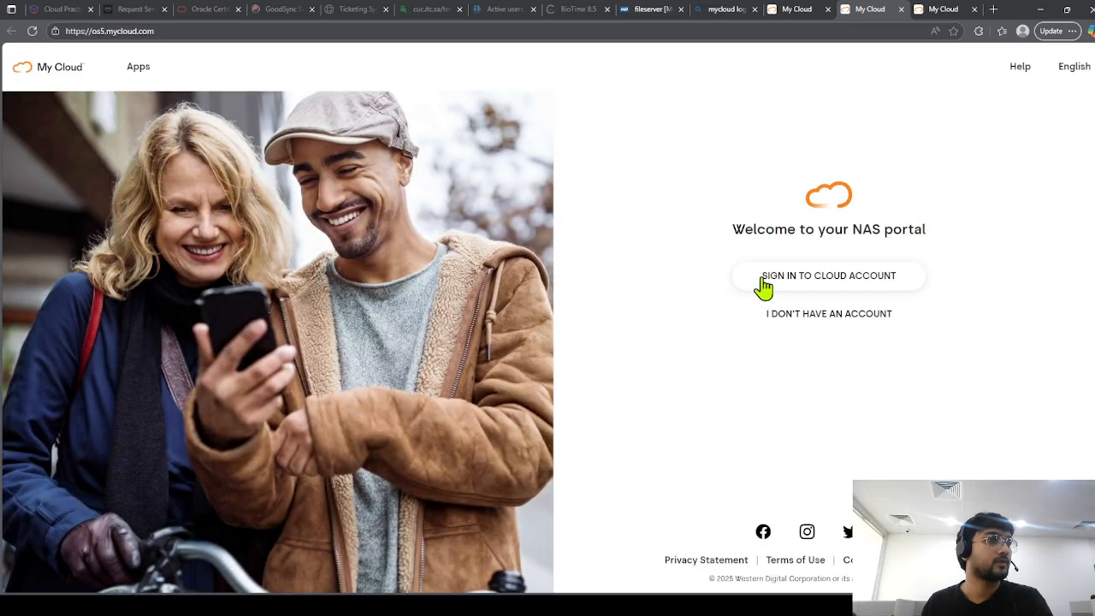
Sign in to the cloud account with the autofilled credentials to reach the fileserver's shares.
left_click(883, 286)
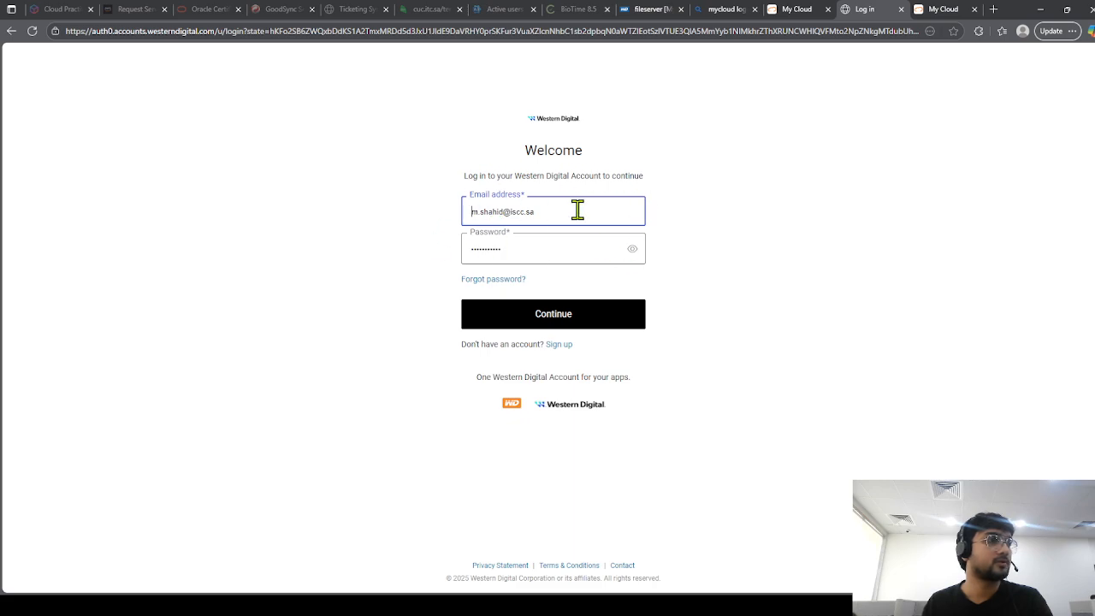
left_click(553, 325)
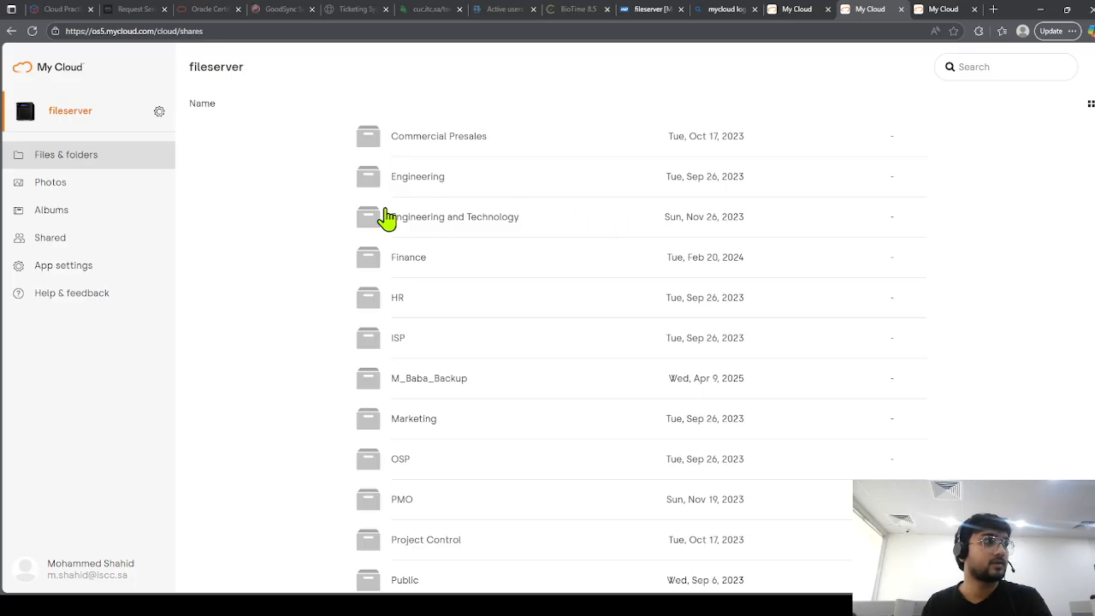
Browse the fileserver's Photos, Albums and Shared views, then open the Commercial Presales folder.
left_click(87, 182)
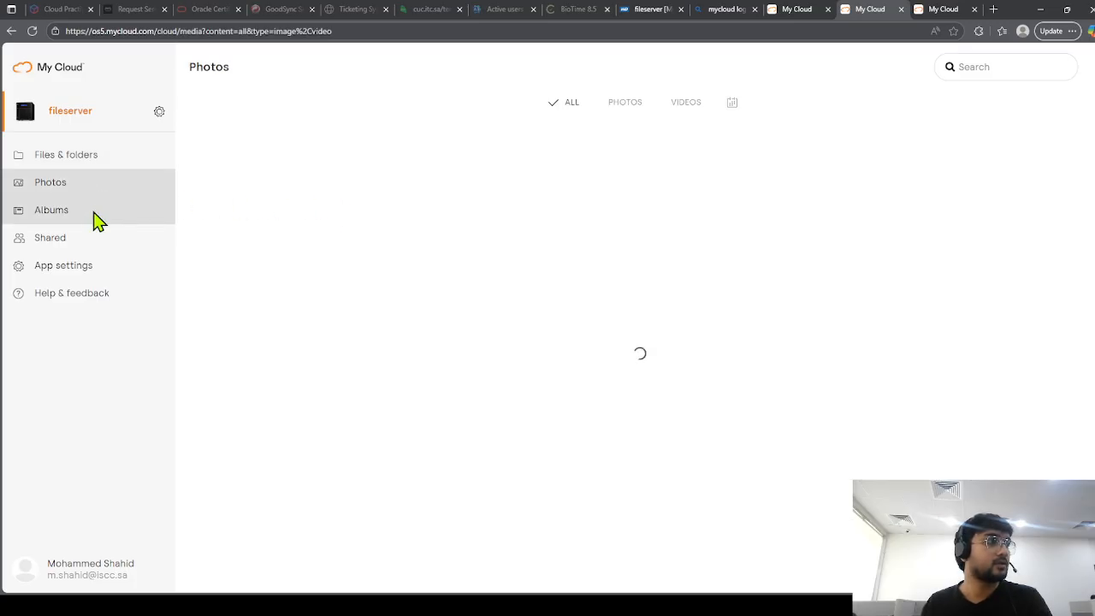
left_click(91, 212)
left_click(103, 247)
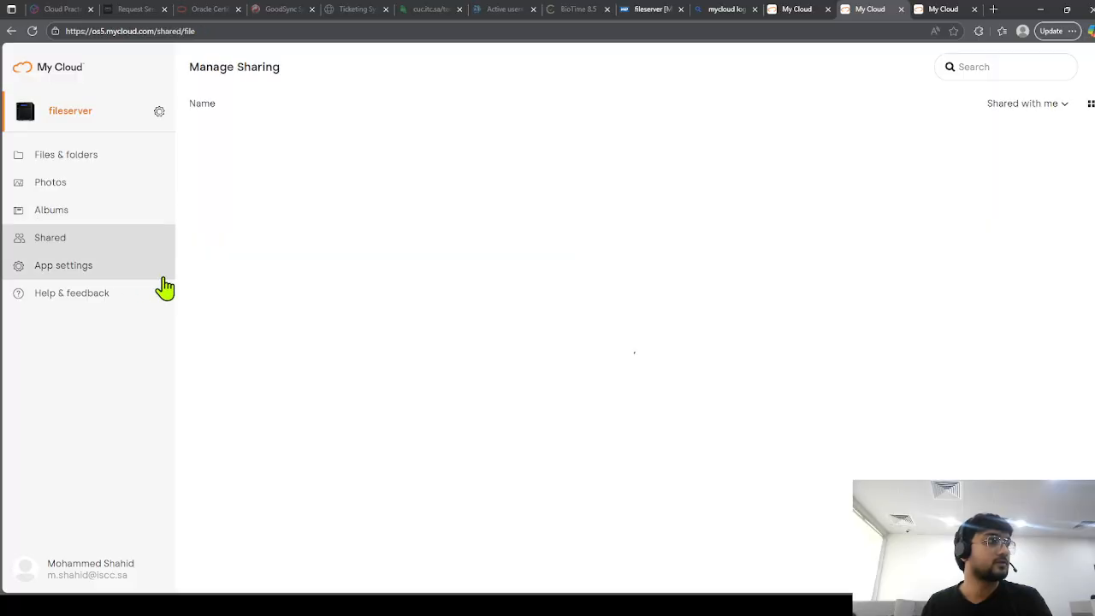
left_click(88, 157)
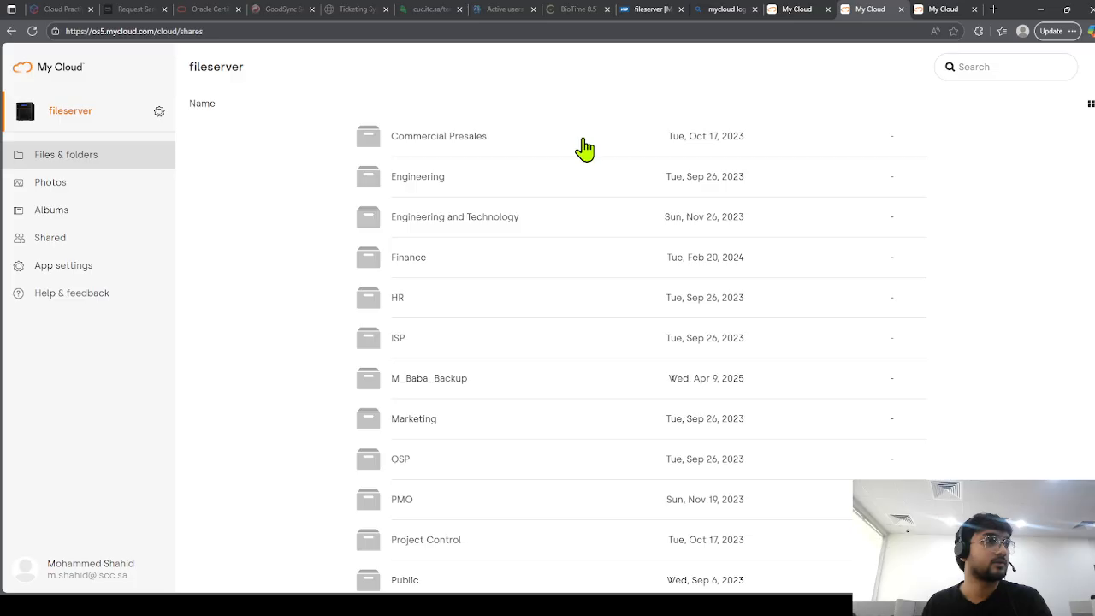
left_click(479, 144)
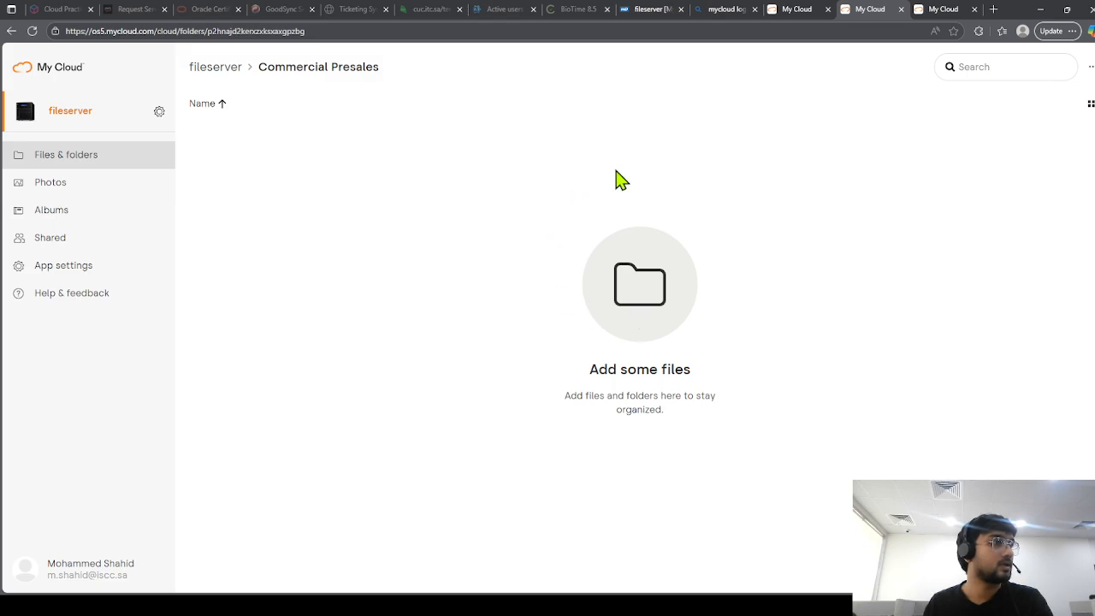
Check the photo library, return to the shares list, then go back to the local dashboard.
left_click(112, 179)
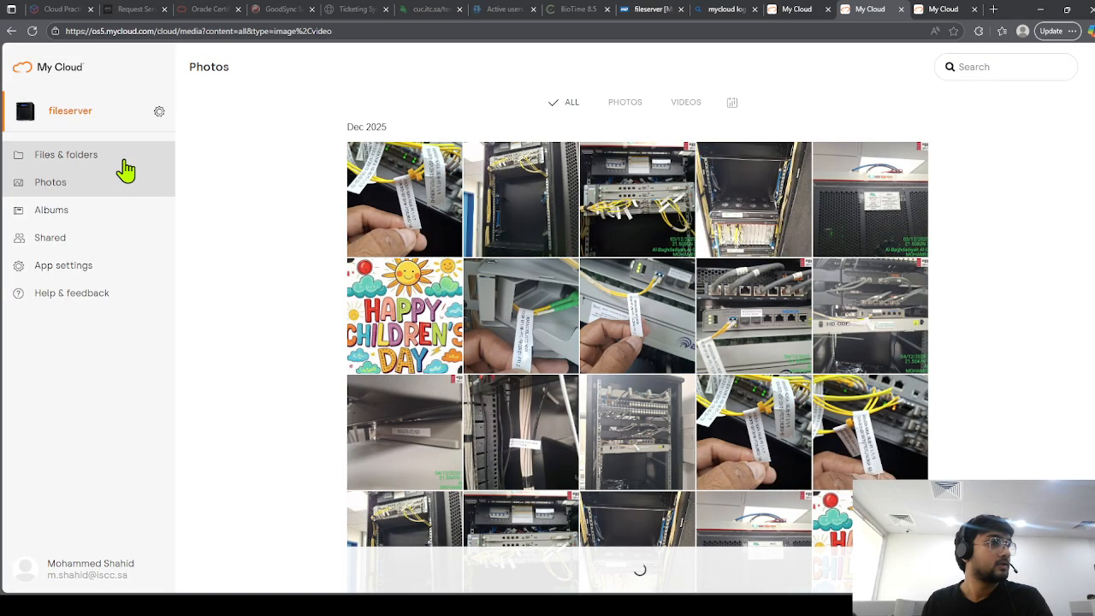
left_click(123, 163)
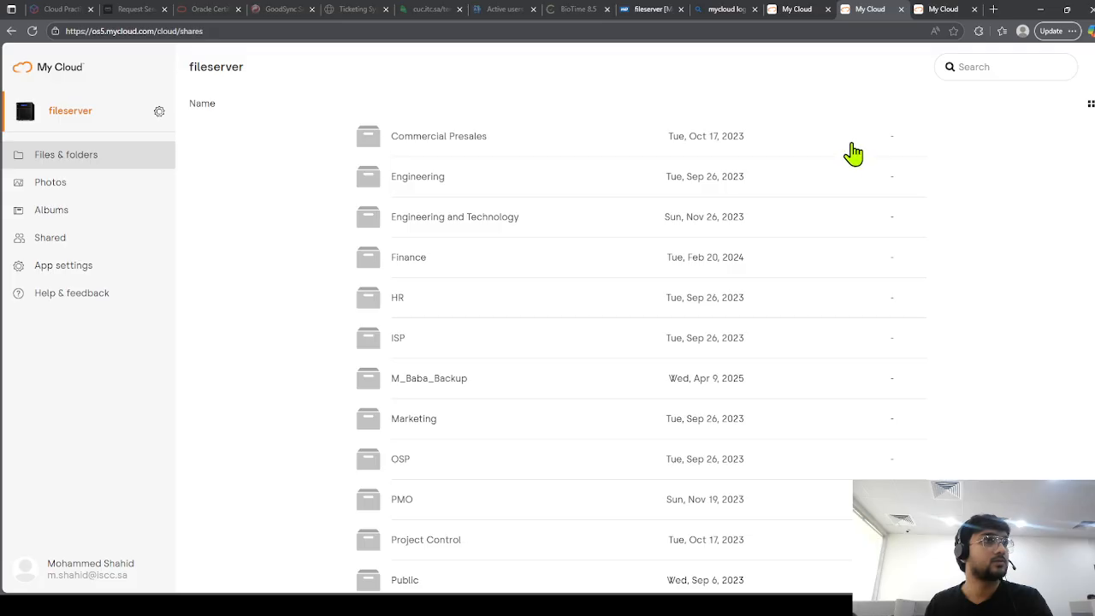
left_click(798, 14)
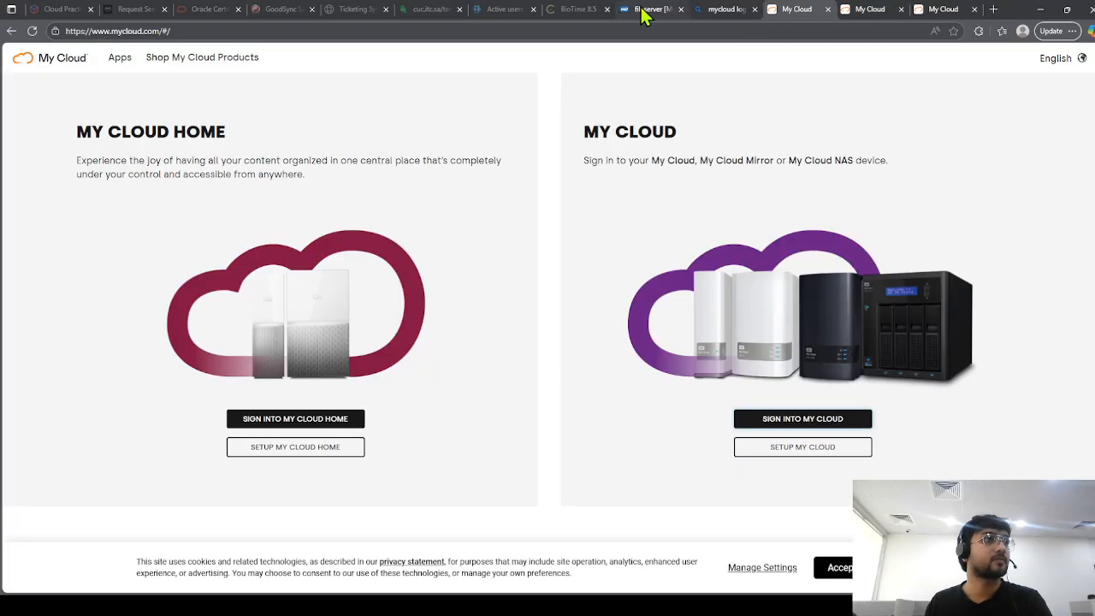
left_click(643, 10)
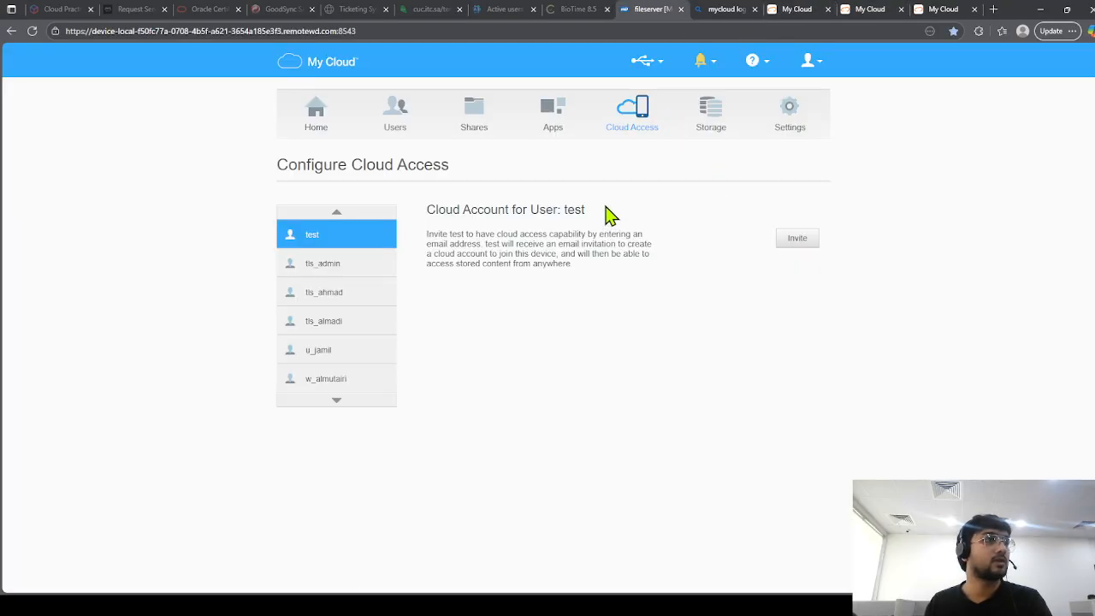